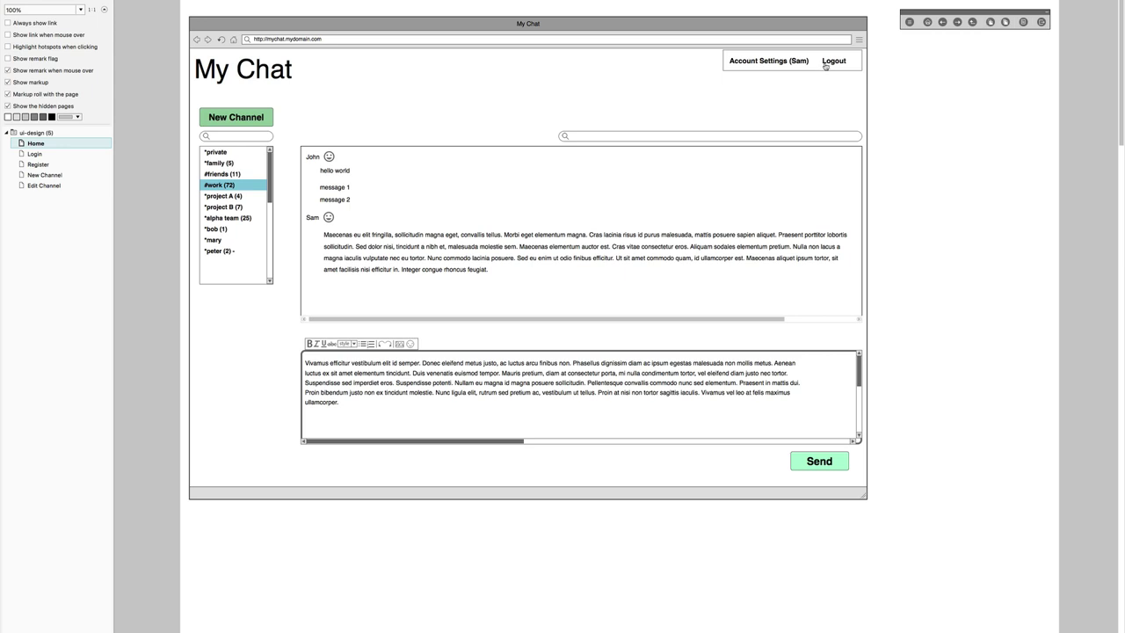
Try out the Account Settings menu in the Home page preview, close it and return to the design editor.
{"action": "left_click", "coordinate": [763, 63]}
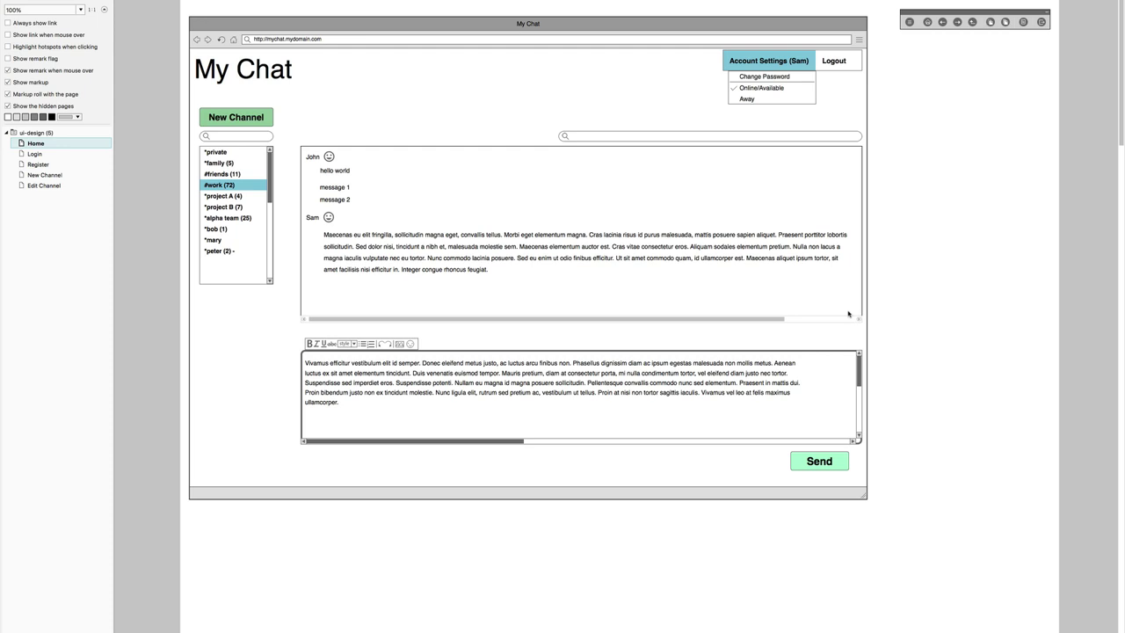
{"action": "left_click", "coordinate": [846, 130]}
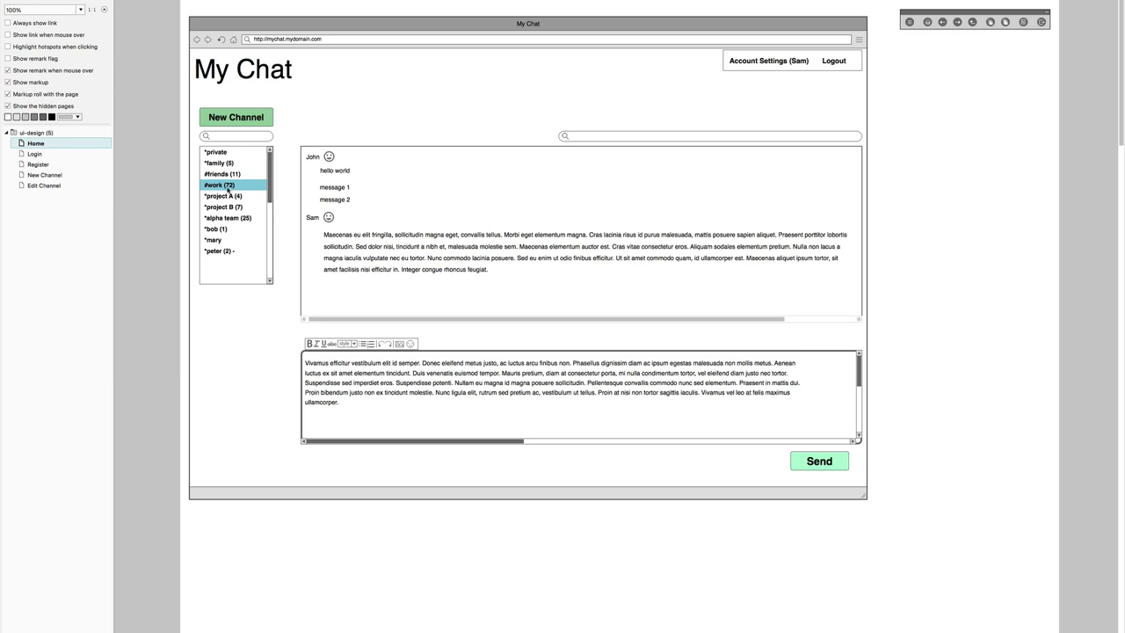
{"action": "key", "text": "Escape"}
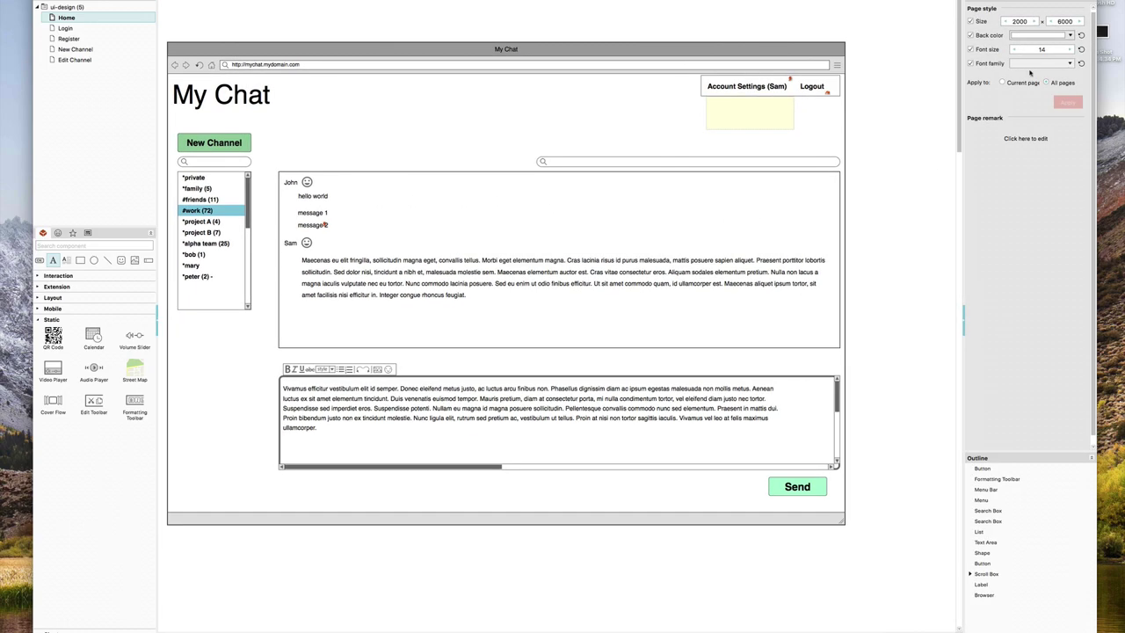
Remove the message count from the #work entry in the Home page's channel list, leaving just "#work".
{"action": "left_click", "coordinate": [231, 220]}
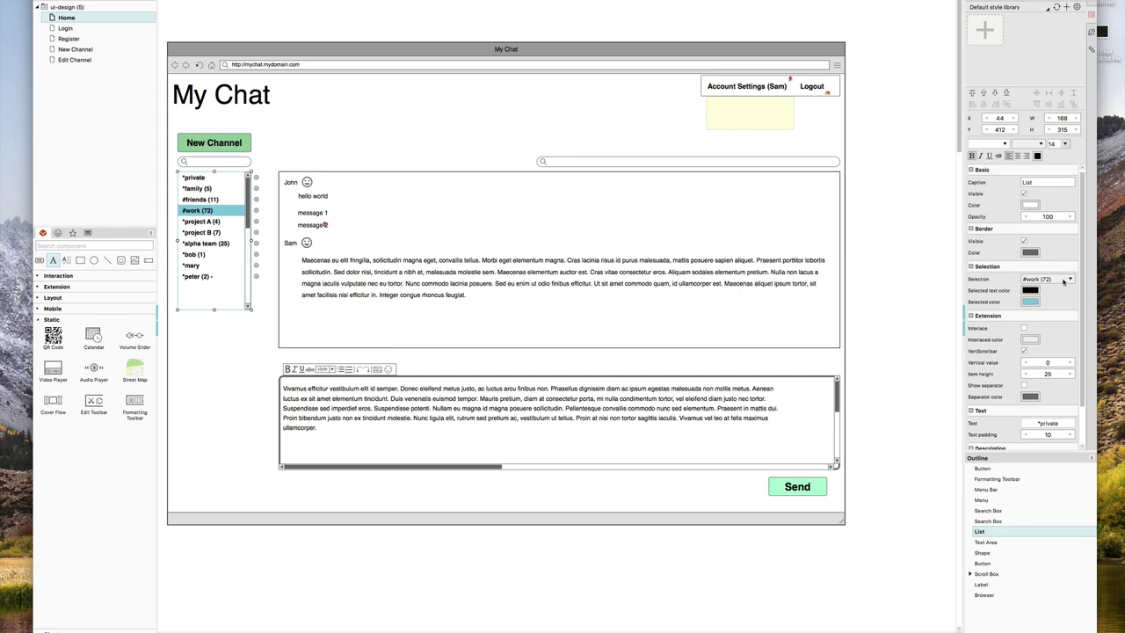
{"action": "double_click", "coordinate": [215, 220]}
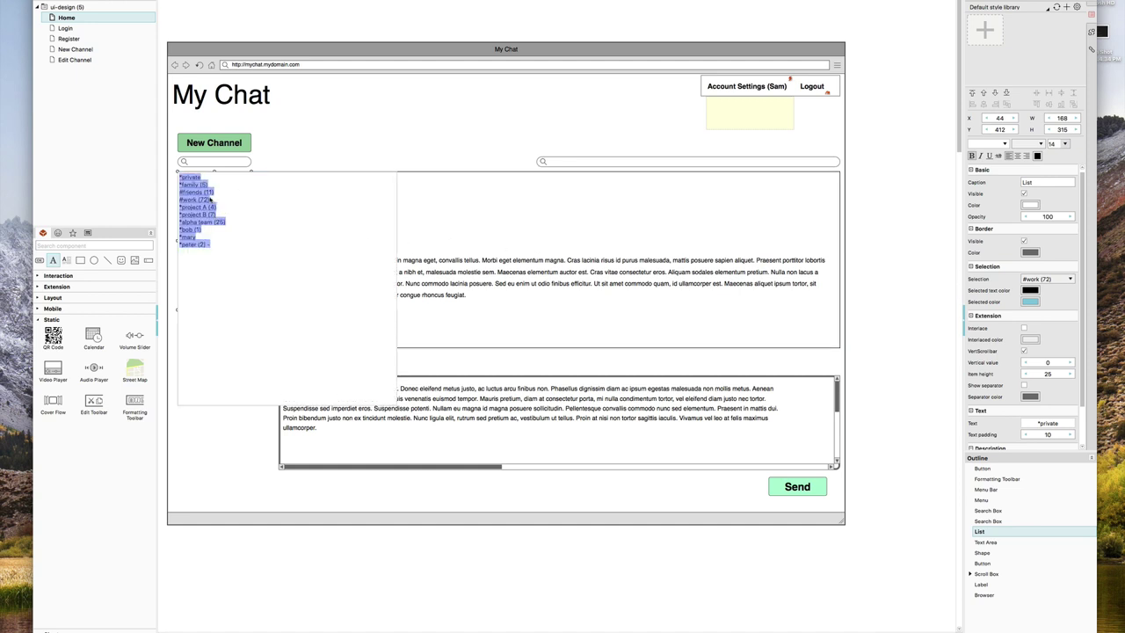
{"action": "left_click", "coordinate": [211, 199]}
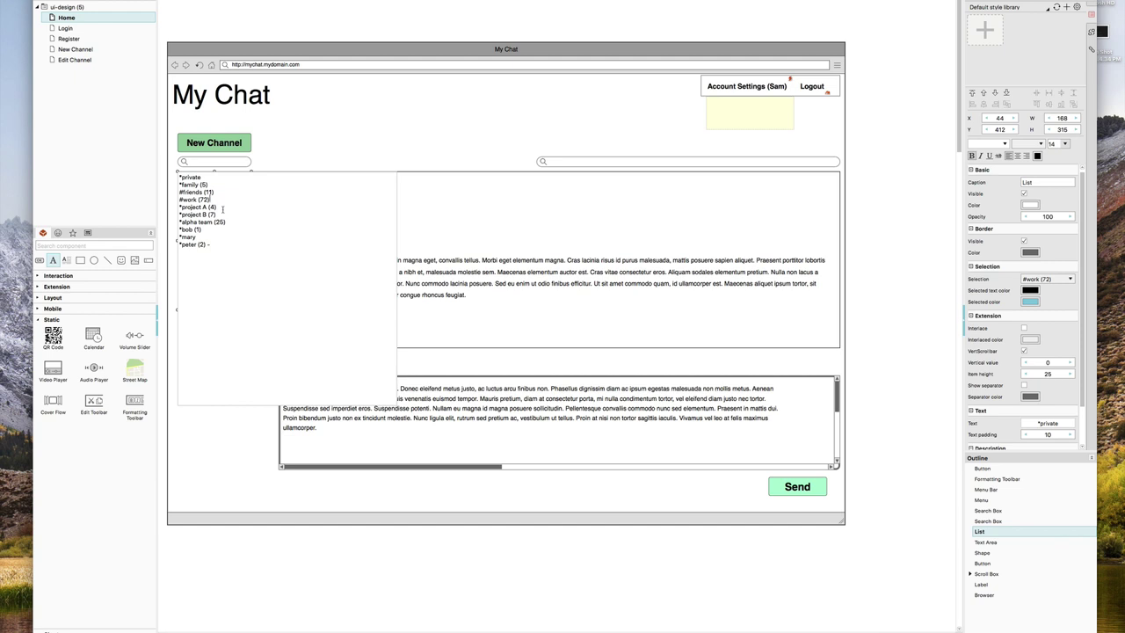
{"action": "key", "text": "BackSpace"}
{"action": "key", "text": "BackSpace"}
{"action": "key", "text": "BackSpace"}
{"action": "key", "text": "BackSpace"}
{"action": "type", "text": "("}
{"action": "key", "text": "BackSpace"}
{"action": "key", "text": "BackSpace"}
{"action": "key", "text": "BackSpace"}
{"action": "key", "text": "BackSpace"}
{"action": "left_click", "coordinate": [251, 447]}
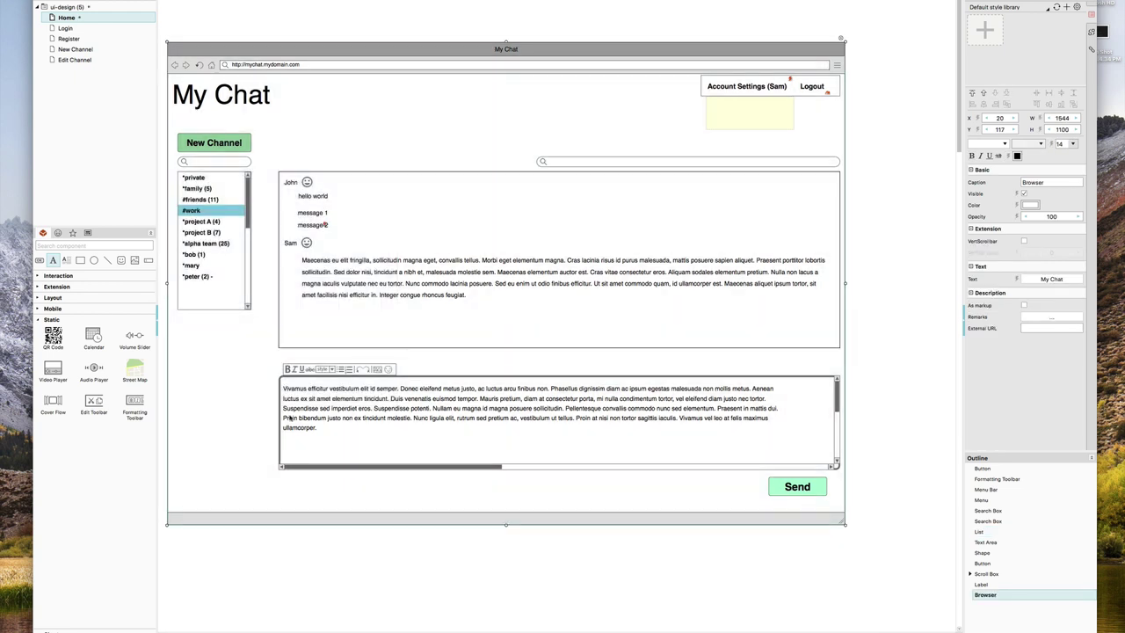
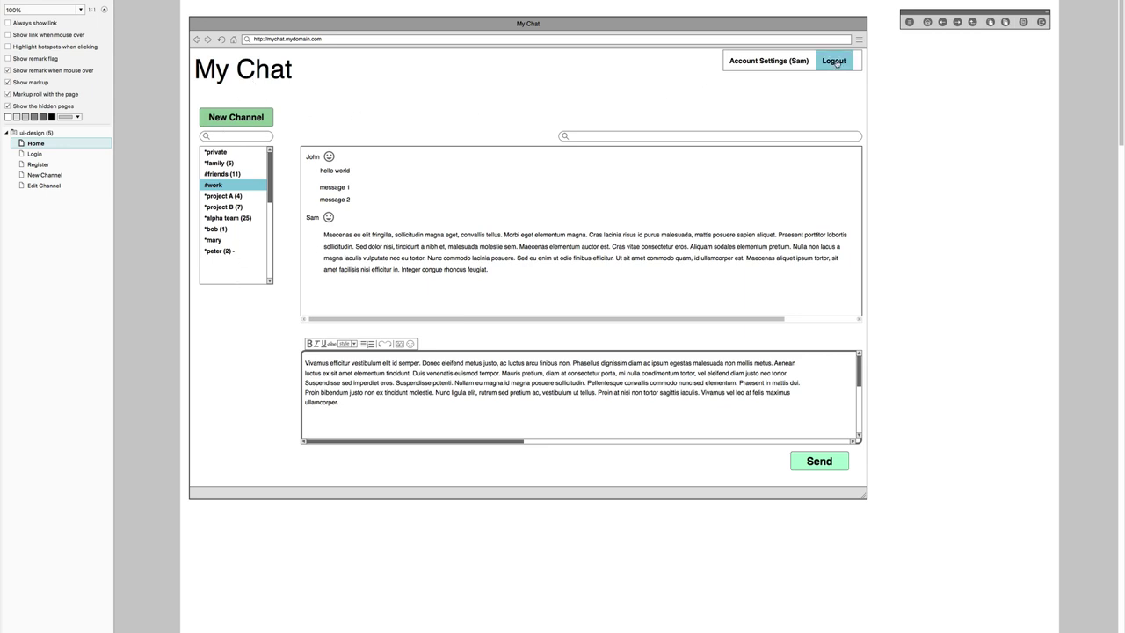
In the preview, test logging out from the Home page and logging back in from the Login page.
{"action": "left_click", "coordinate": [834, 61]}
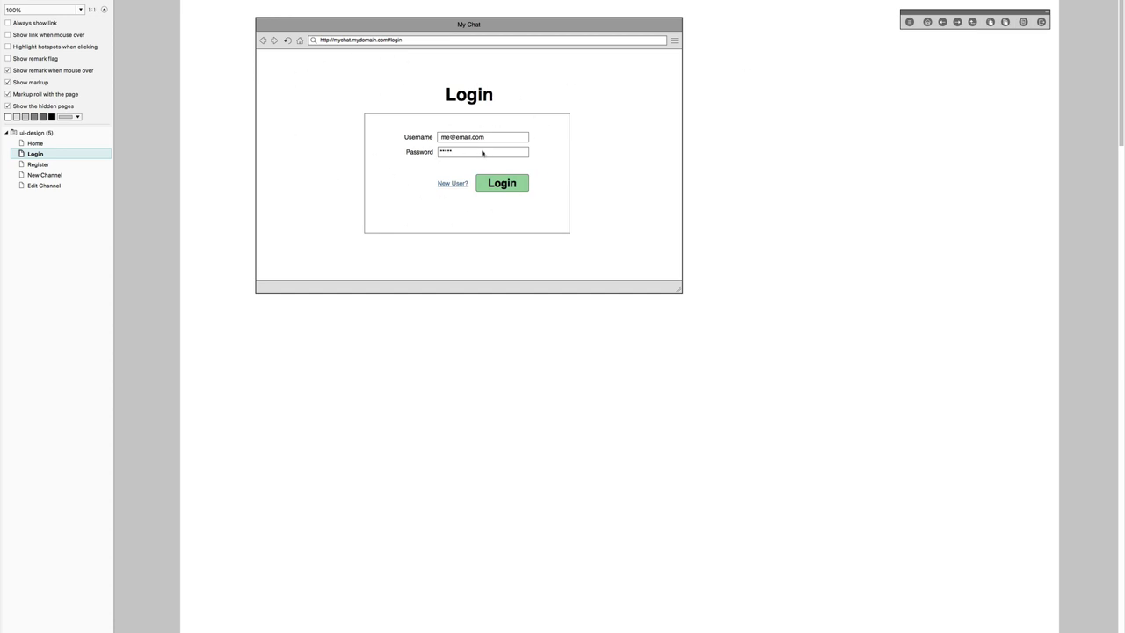
{"action": "left_click", "coordinate": [511, 187]}
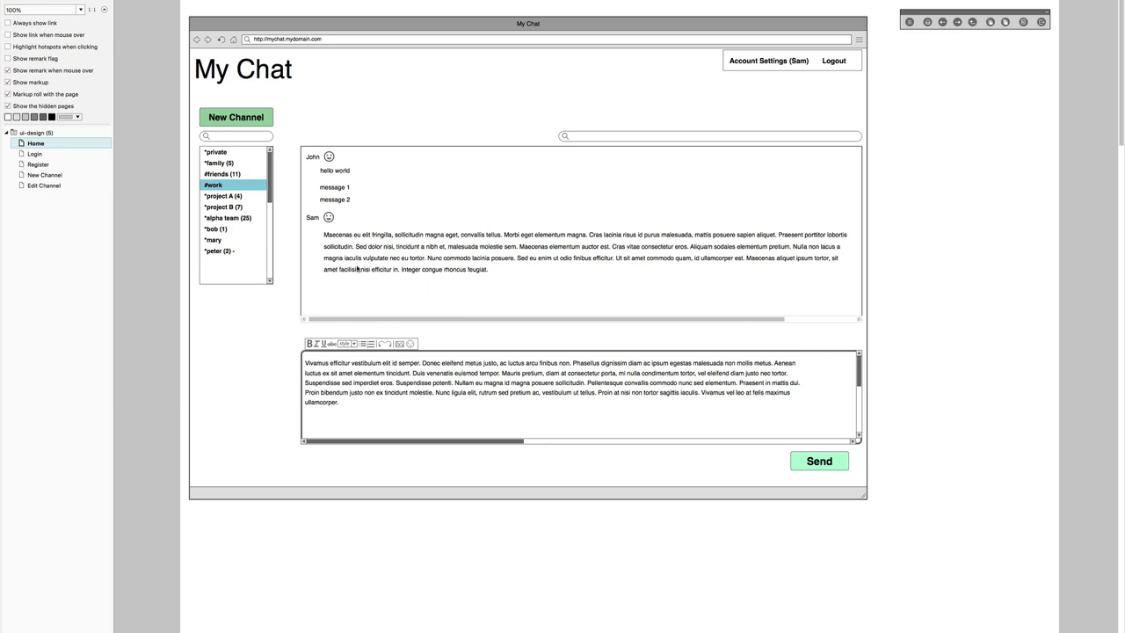
Test the previewed New Channel page from Home, trying its Cancel link once and its Create button repeatedly.
{"action": "left_click", "coordinate": [239, 120]}
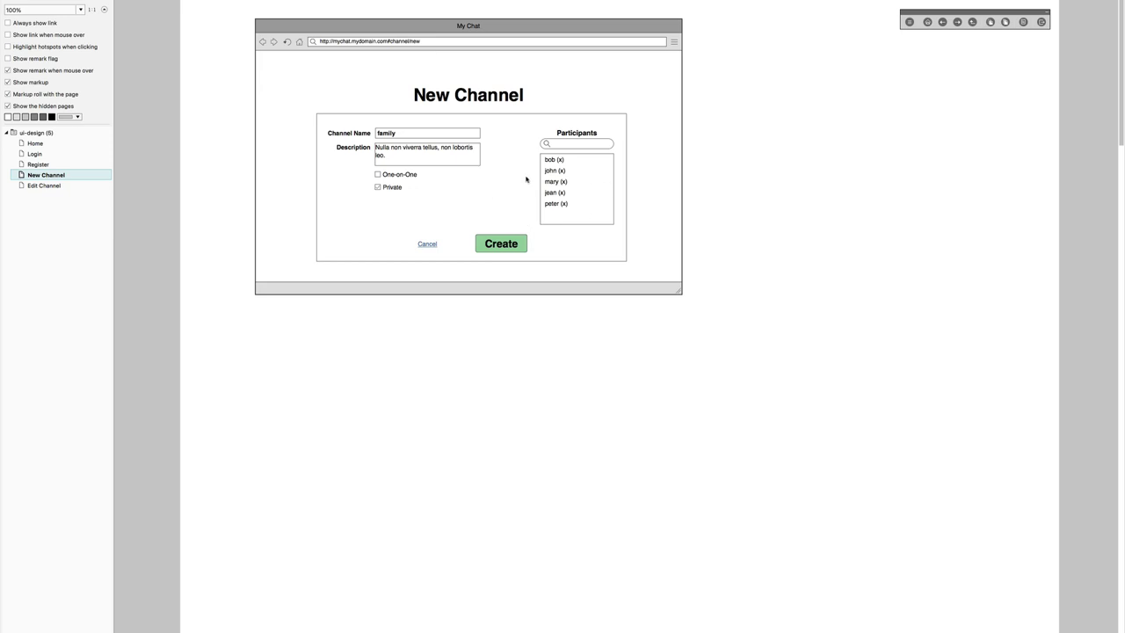
{"action": "left_click", "coordinate": [427, 244]}
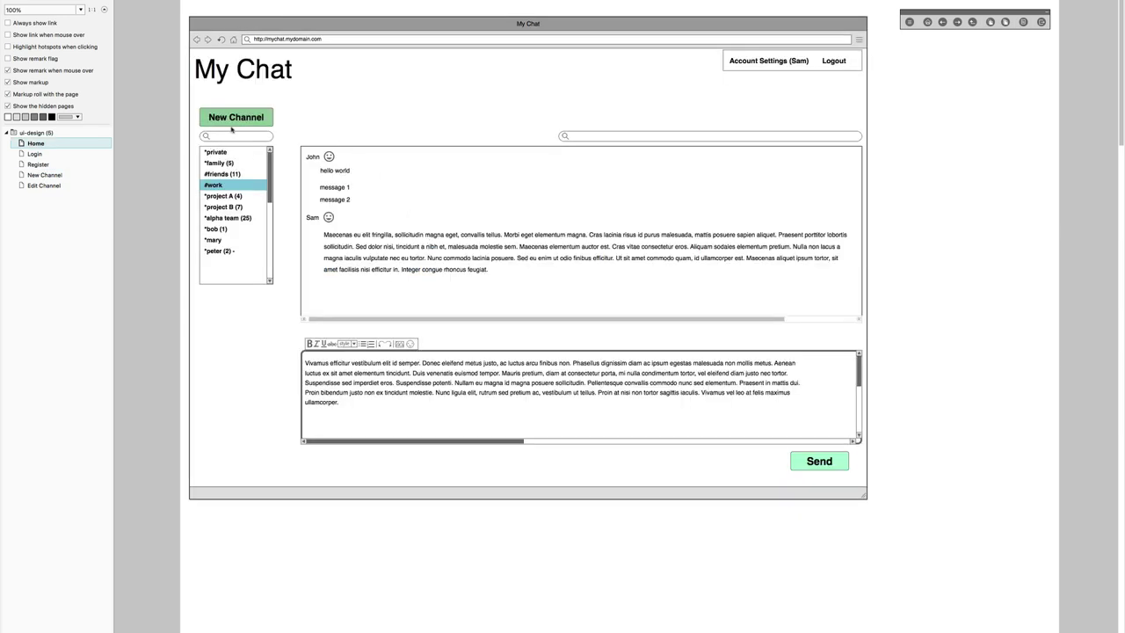
{"action": "left_click", "coordinate": [237, 122]}
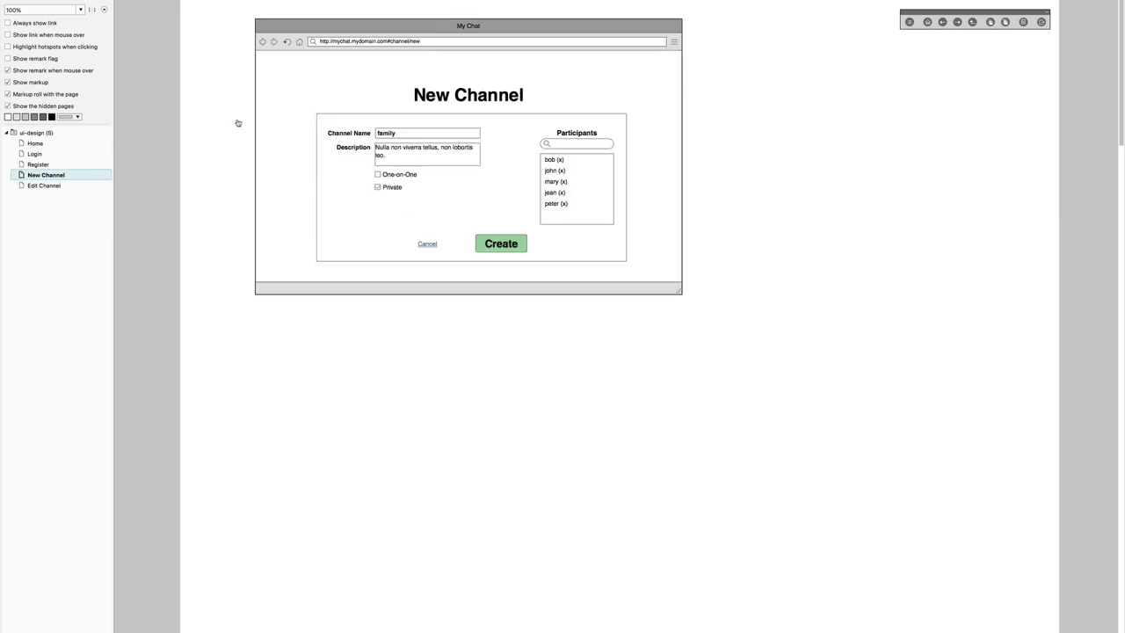
{"action": "left_click", "coordinate": [510, 247]}
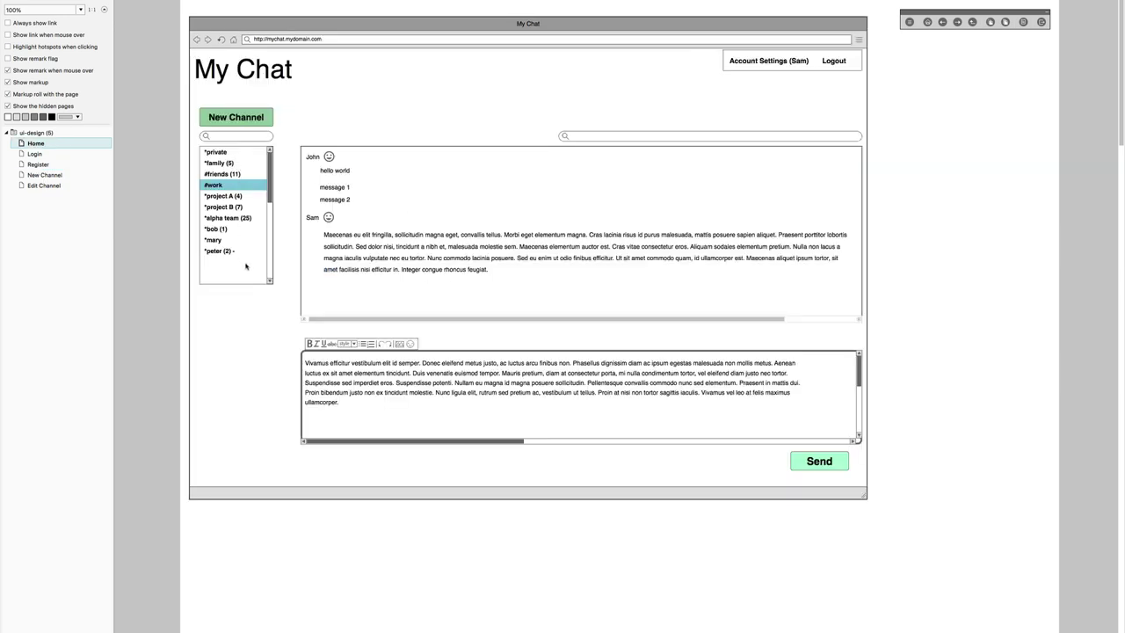
{"action": "left_click", "coordinate": [234, 121]}
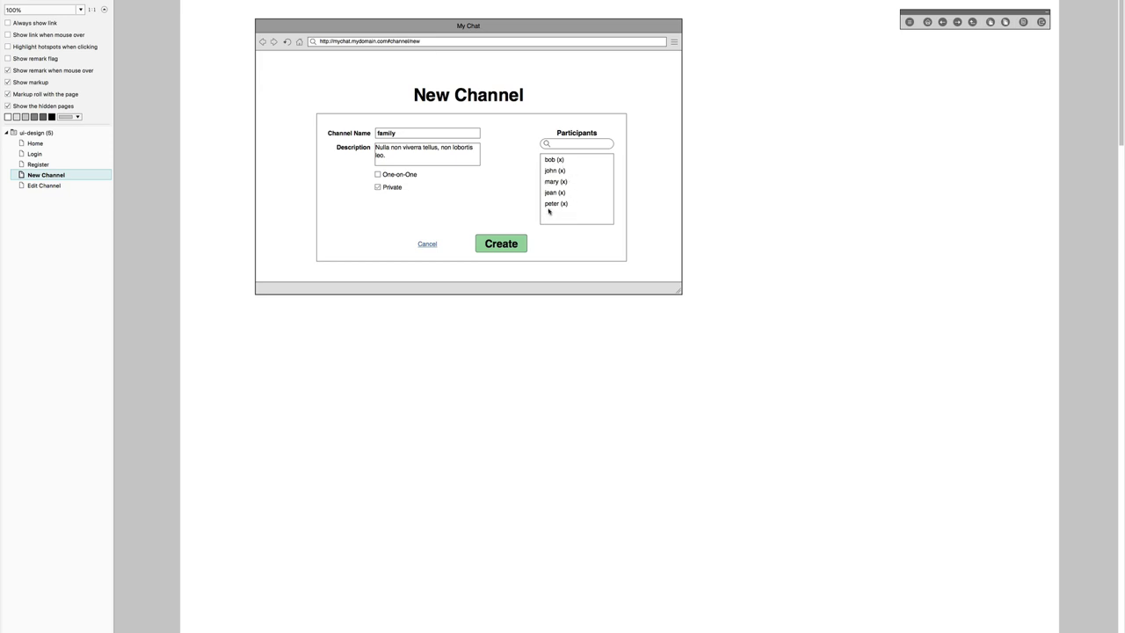
{"action": "left_click", "coordinate": [502, 245]}
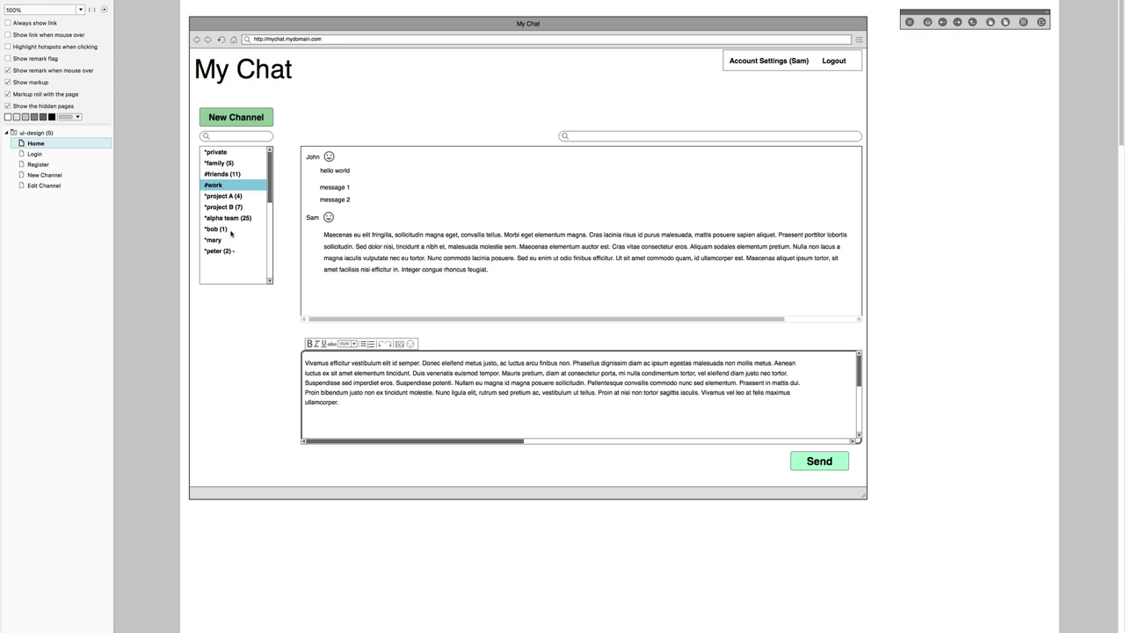
{"action": "left_click", "coordinate": [235, 123]}
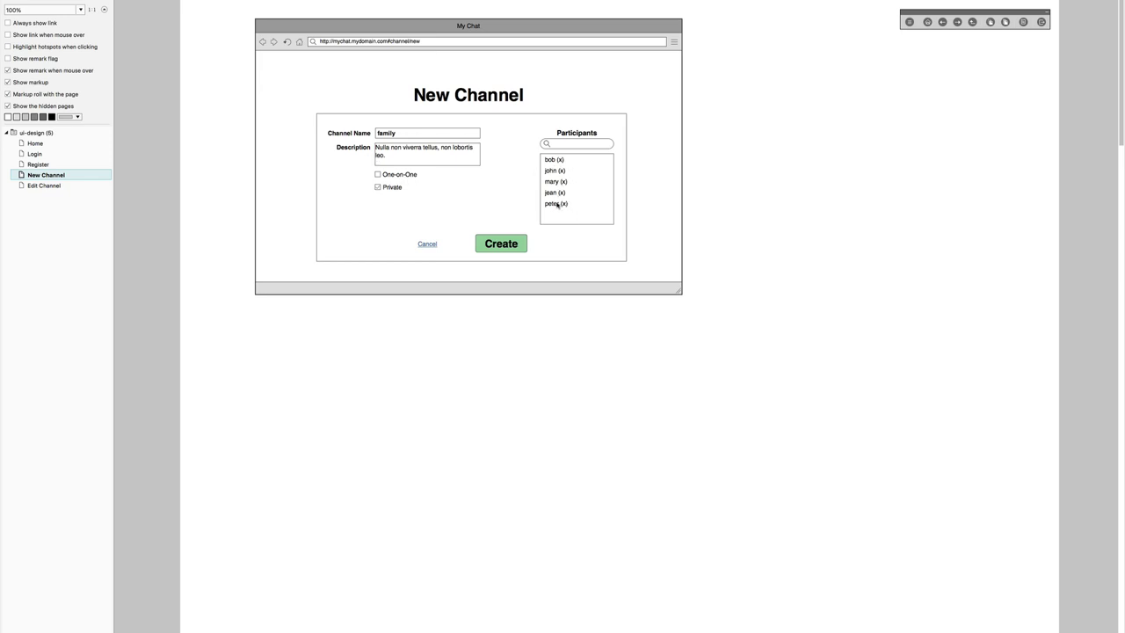
{"action": "left_click", "coordinate": [501, 241]}
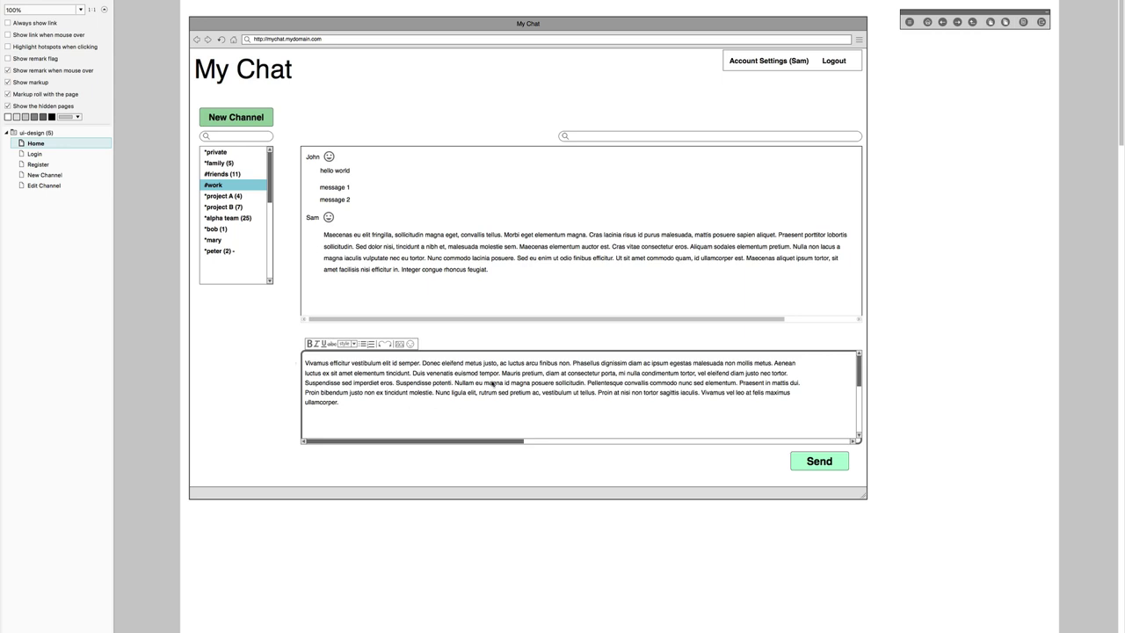
Preview the Edit Channel page, try its Private checkbox and return to the Home page.
{"action": "left_click", "coordinate": [44, 174]}
{"action": "left_click", "coordinate": [42, 186]}
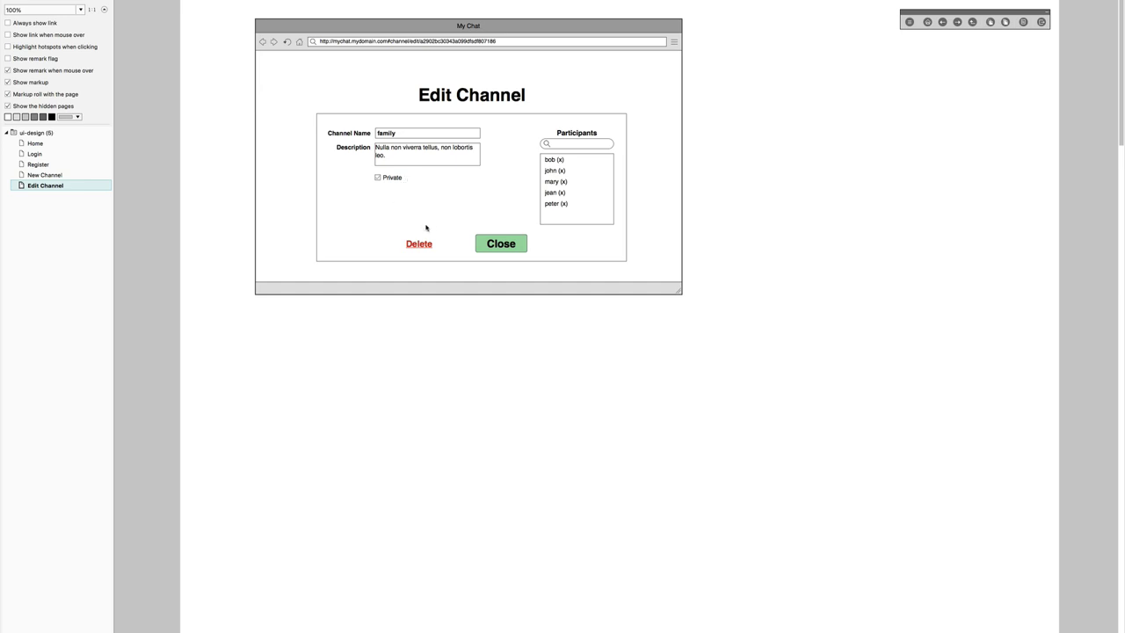
{"action": "left_click", "coordinate": [377, 178]}
{"action": "left_click", "coordinate": [36, 144]}
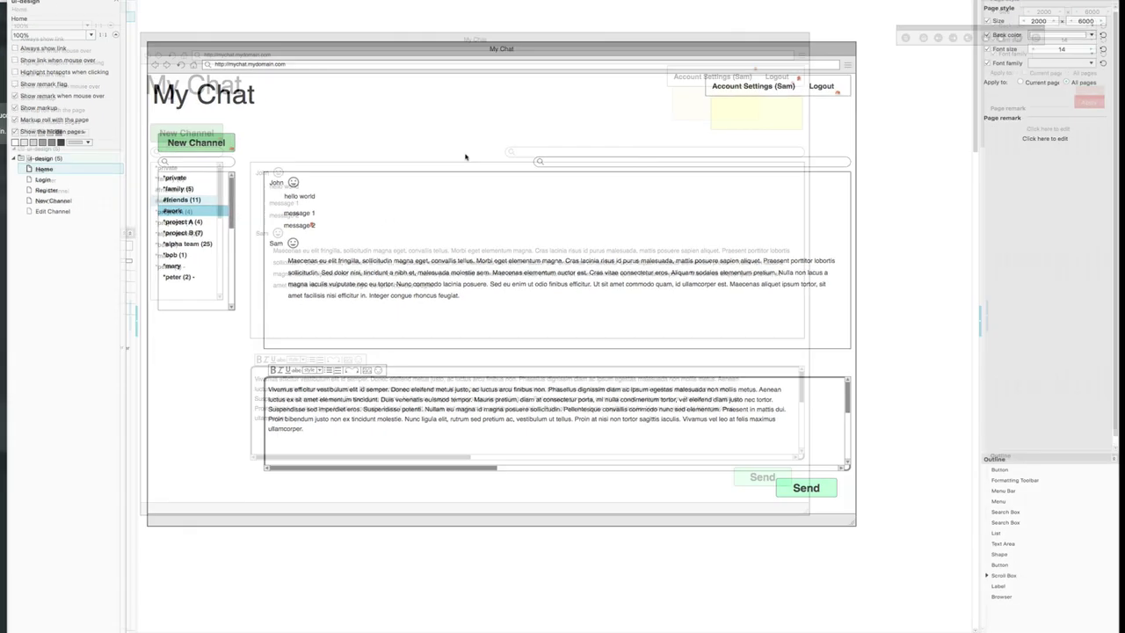
Duplicate the New Channel button on the Home page, place the copy just below the channel list and relabel it "Join Channel".
{"action": "left_click", "coordinate": [226, 149]}
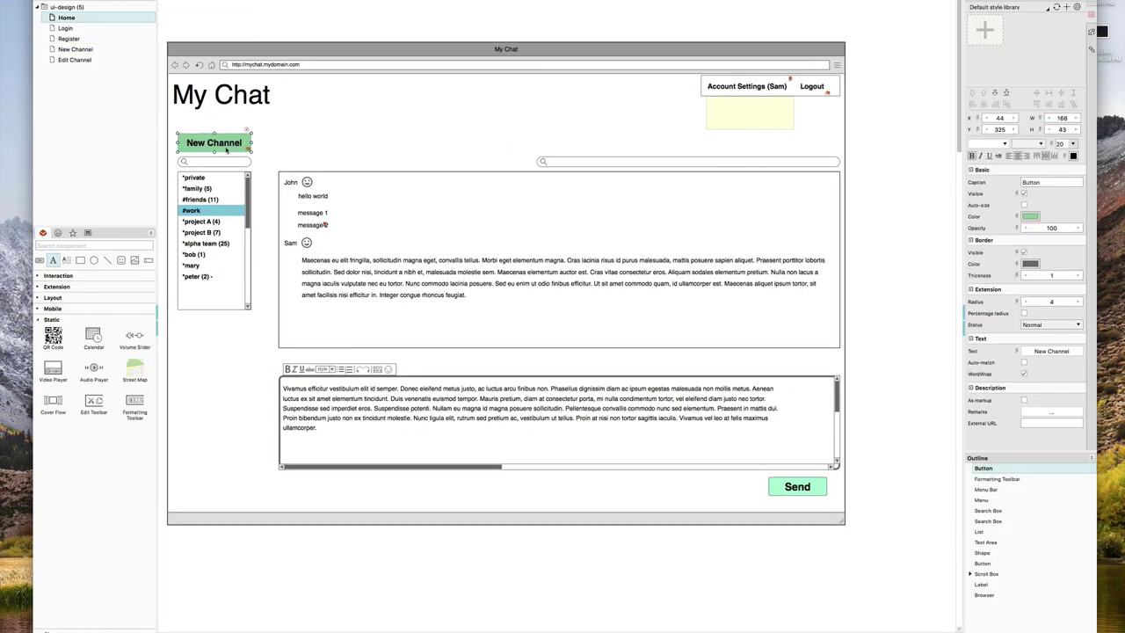
{"action": "key", "text": "super+d"}
{"action": "left_click_drag", "start_coordinate": [226, 150], "coordinate": [224, 328]}
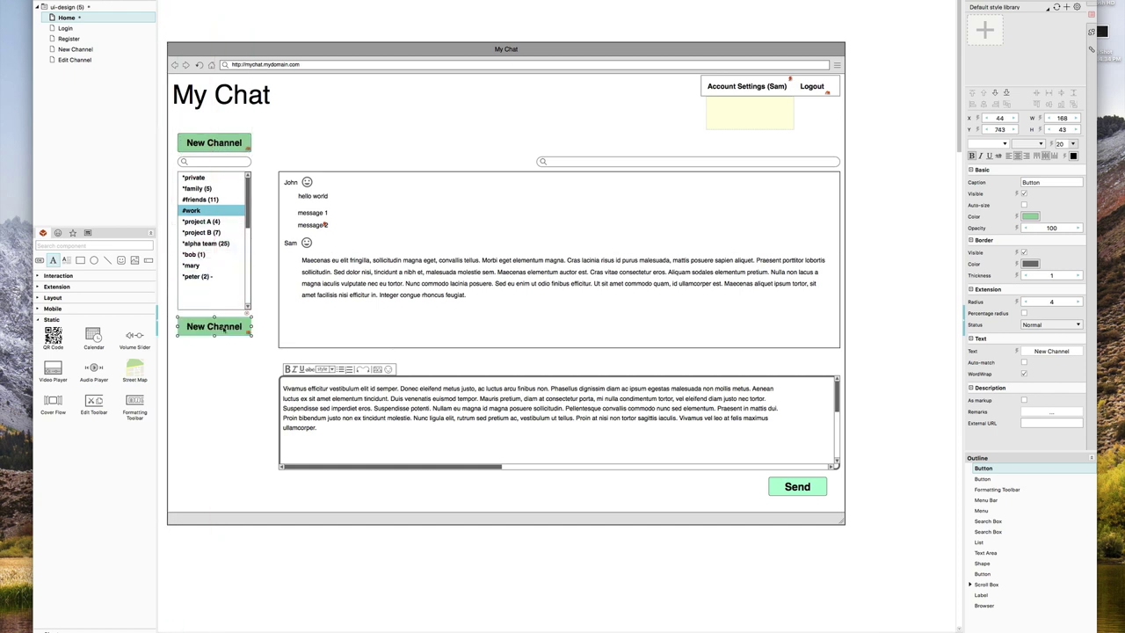
{"action": "double_click", "coordinate": [225, 327]}
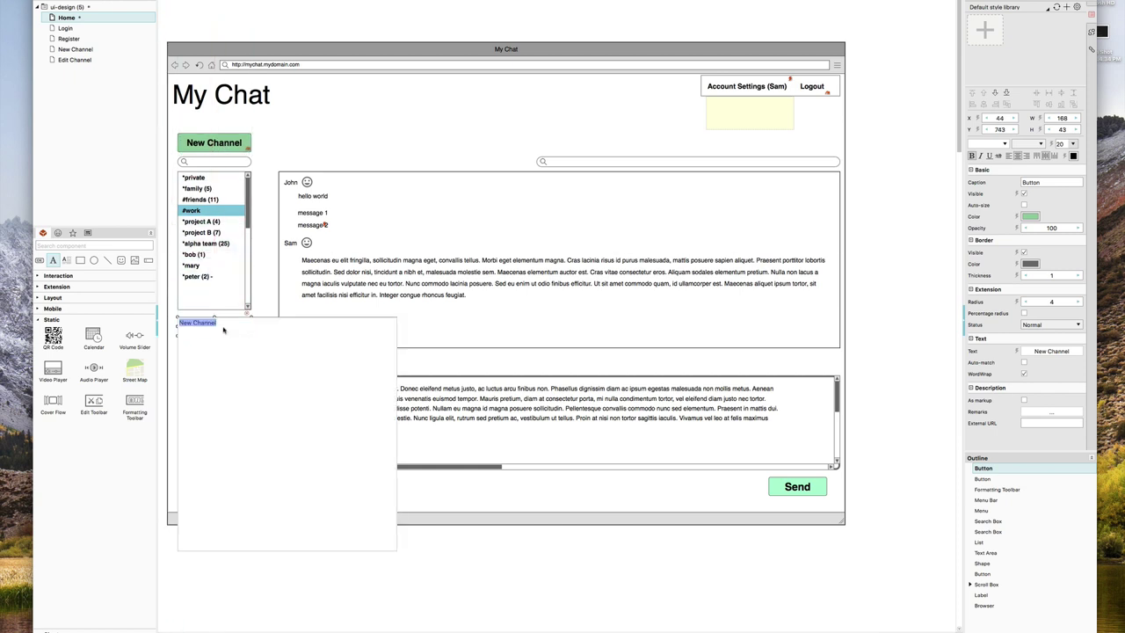
{"action": "double_click", "coordinate": [182, 325]}
{"action": "type", "text": "Join"}
{"action": "left_click", "coordinate": [483, 542]}
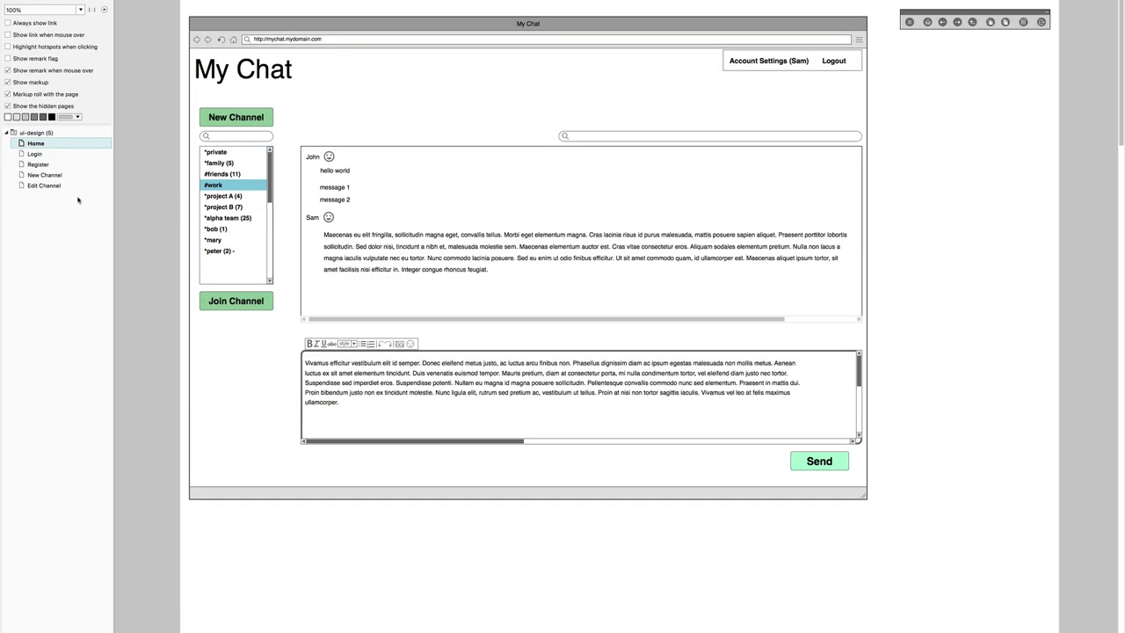
Test the previewed logout and registration flow, including the New User and Login links, the Use Real Name checkbox and the OK button.
{"action": "left_click", "coordinate": [834, 60]}
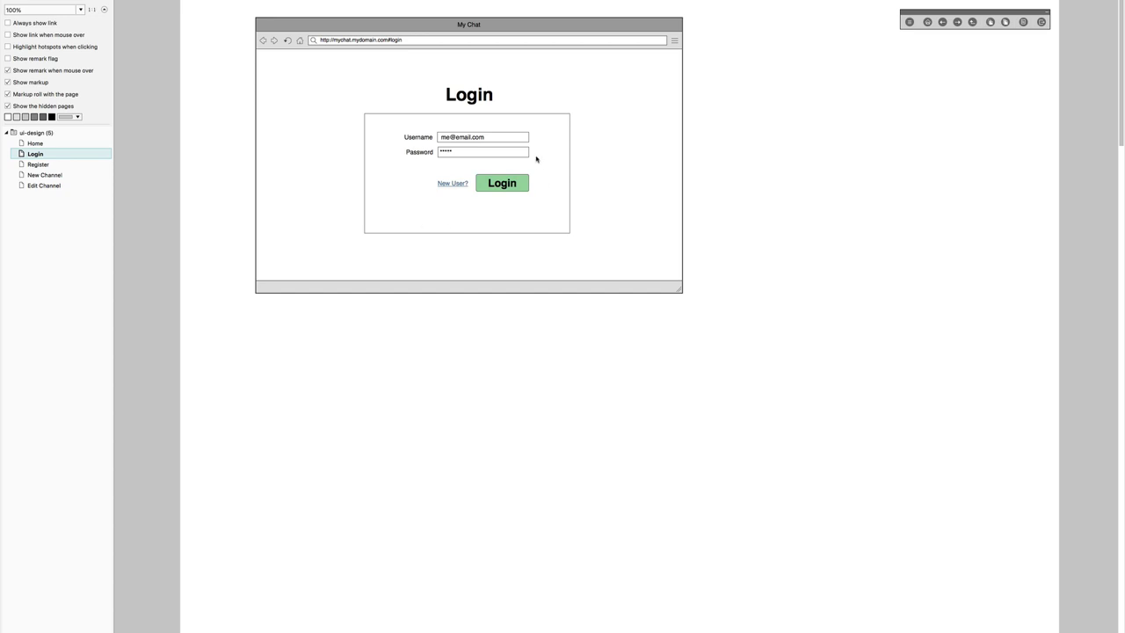
{"action": "left_click", "coordinate": [443, 184]}
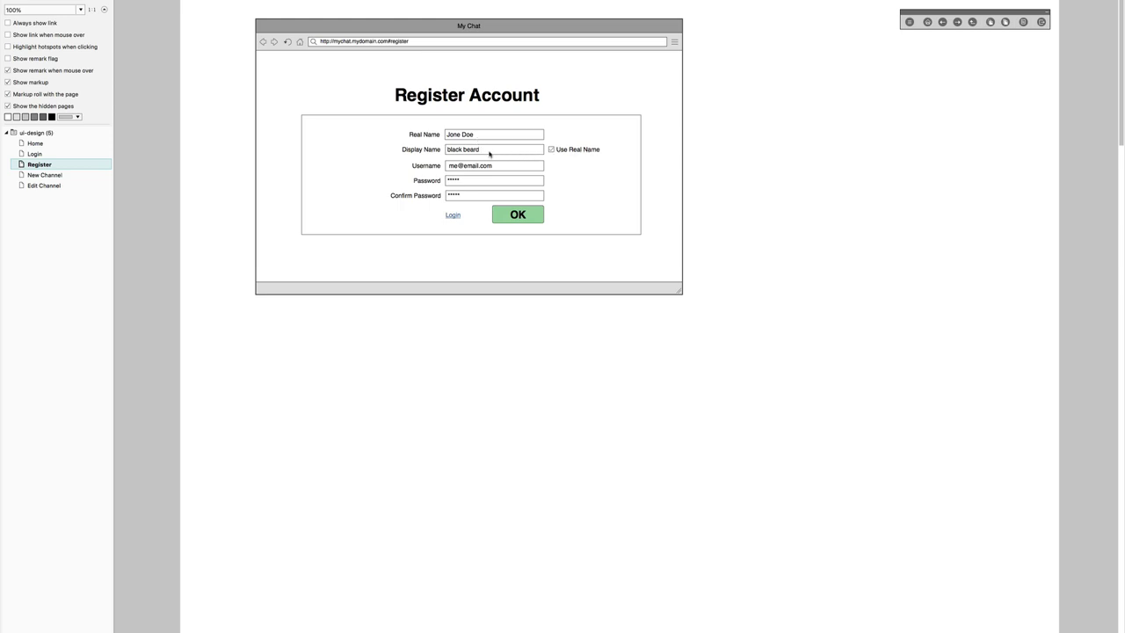
{"action": "left_click", "coordinate": [549, 155]}
{"action": "left_click", "coordinate": [453, 216]}
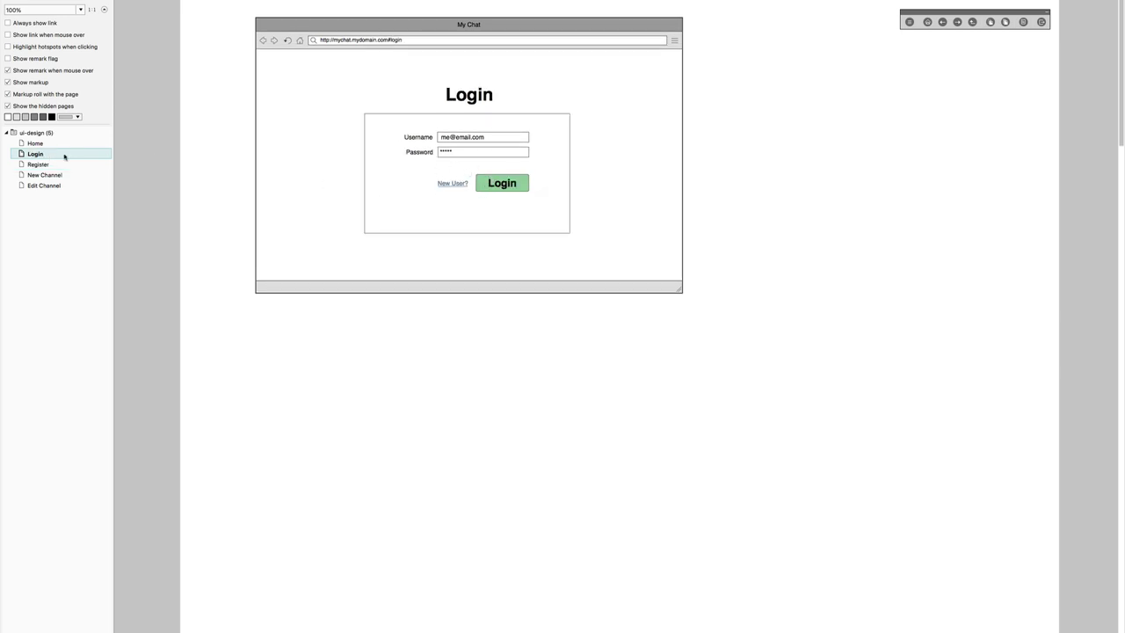
{"action": "left_click", "coordinate": [456, 184]}
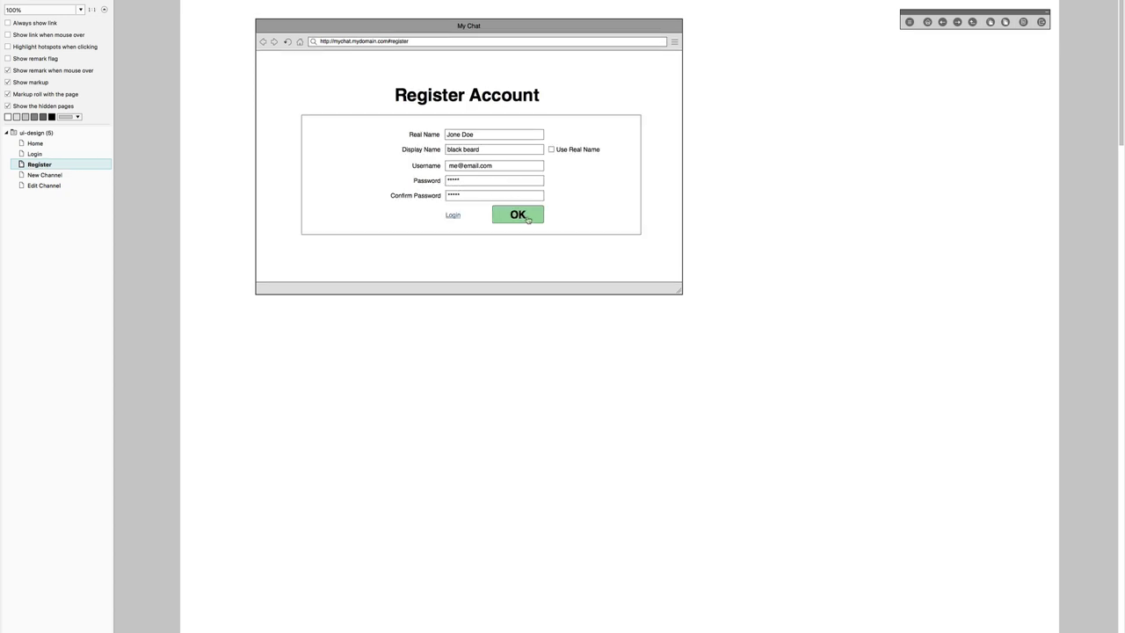
{"action": "left_click", "coordinate": [528, 218]}
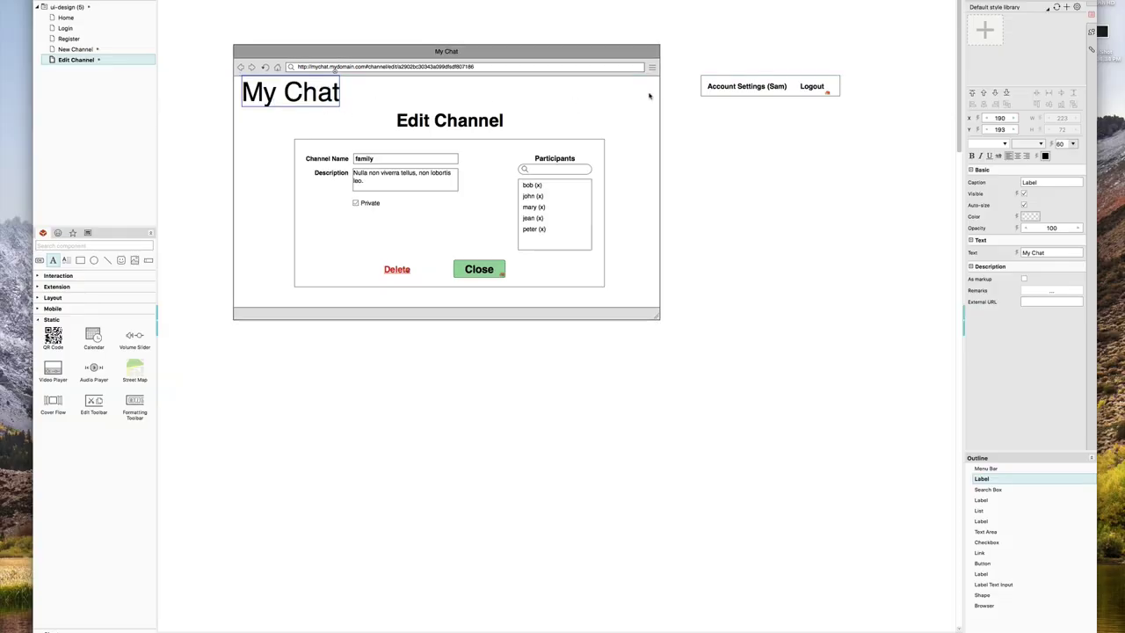
Move the account menu bar on the Edit Channel page inside the browser frame, at about X 814, Y 199.
{"action": "left_click_drag", "start_coordinate": [721, 93], "coordinate": [538, 96]}
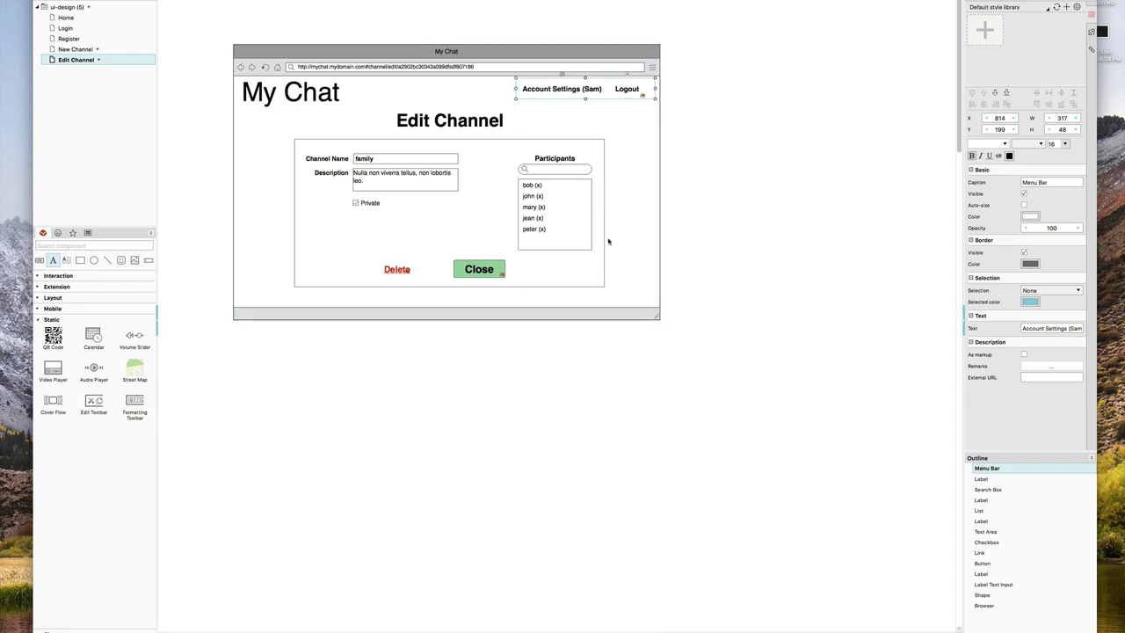